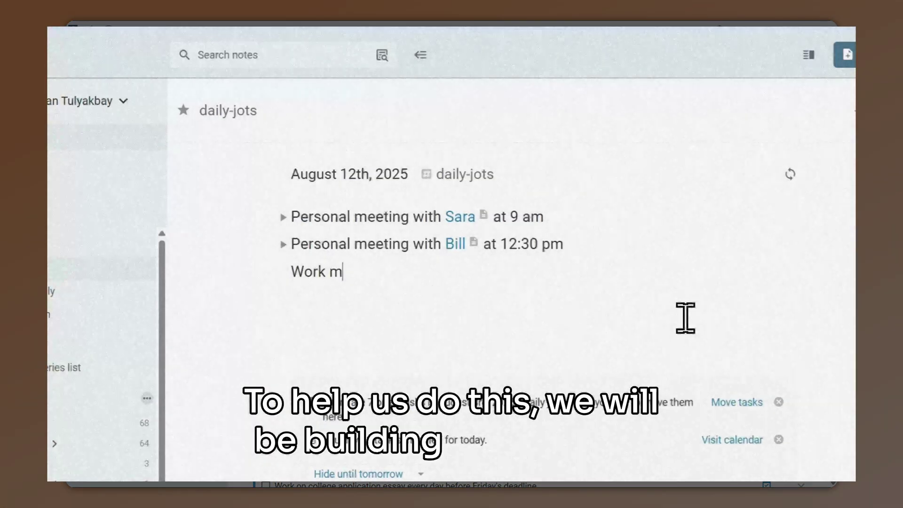
Add a 'Work meeting with' entry linking the person's note, stamped with the current time, and begin the coffee notes.
text(eeting with @Bill at 12:30 pm)
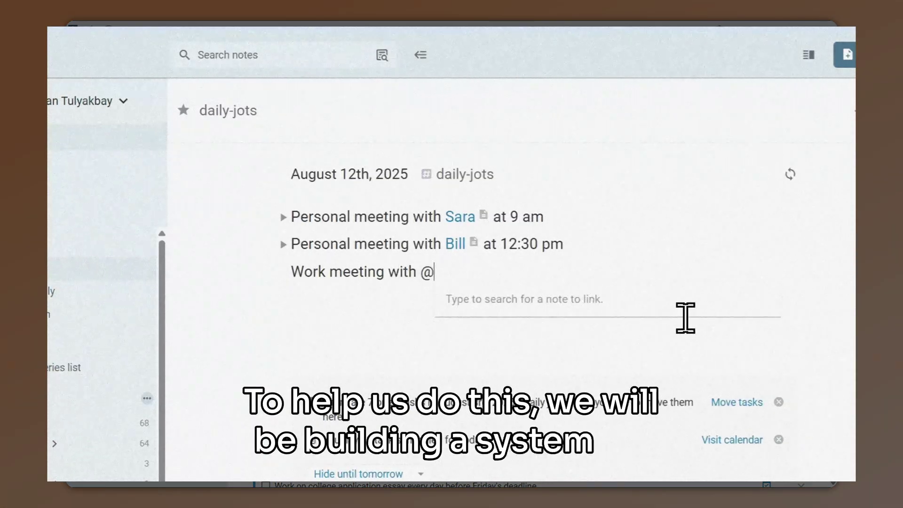
key(Return)
text(at /now)
key(Return)
key(Return)
text(Met Bill again for coffee)
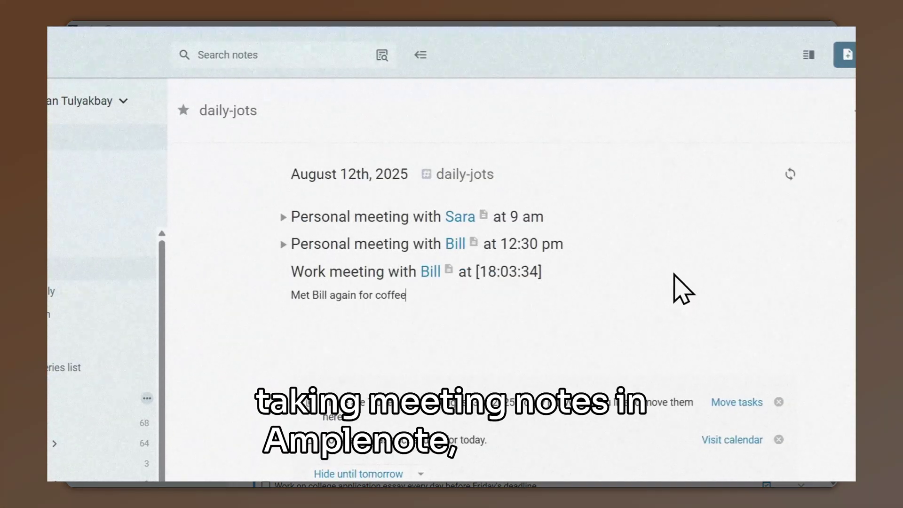
text(. We talked mostl)
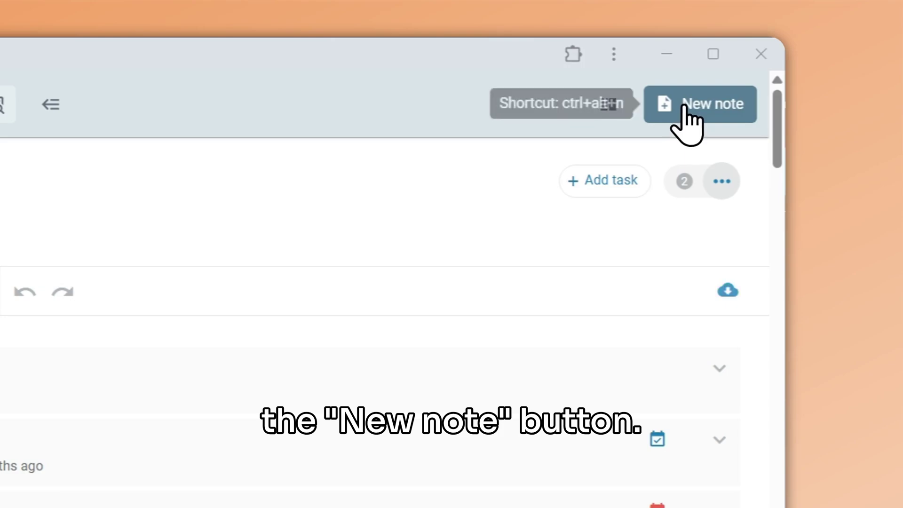
Create a note titled 'Work meeting with' the person plus today's date, and start the 'Coffee with' write-up.
click(777, 59)
text(Wor)
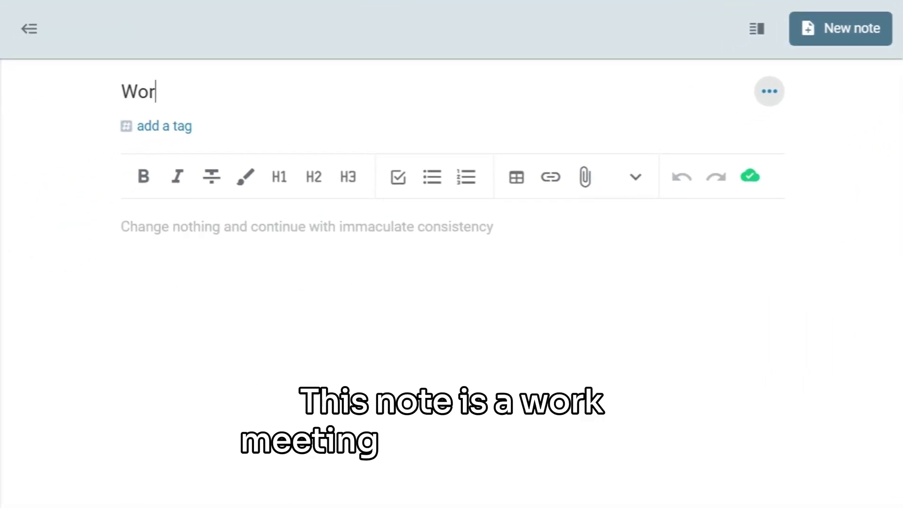
text(k meeting with Bill {to)
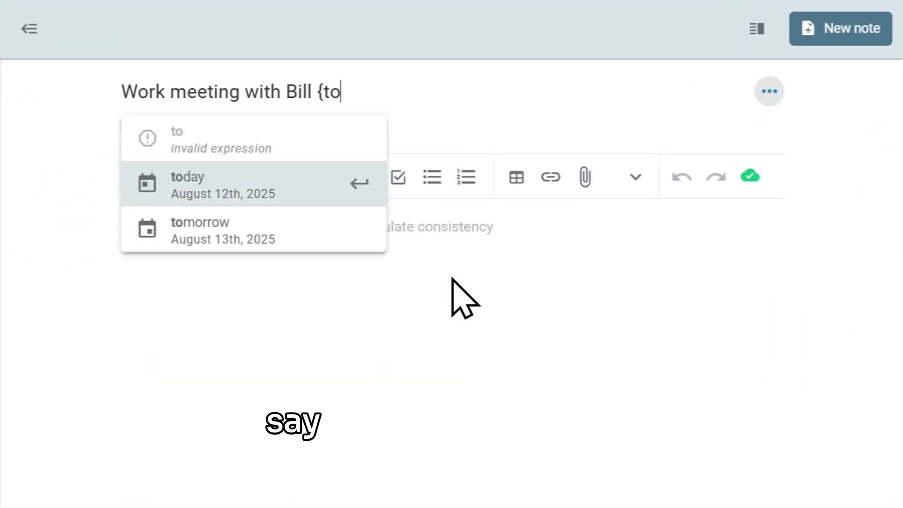
key(Return)
click(121, 238)
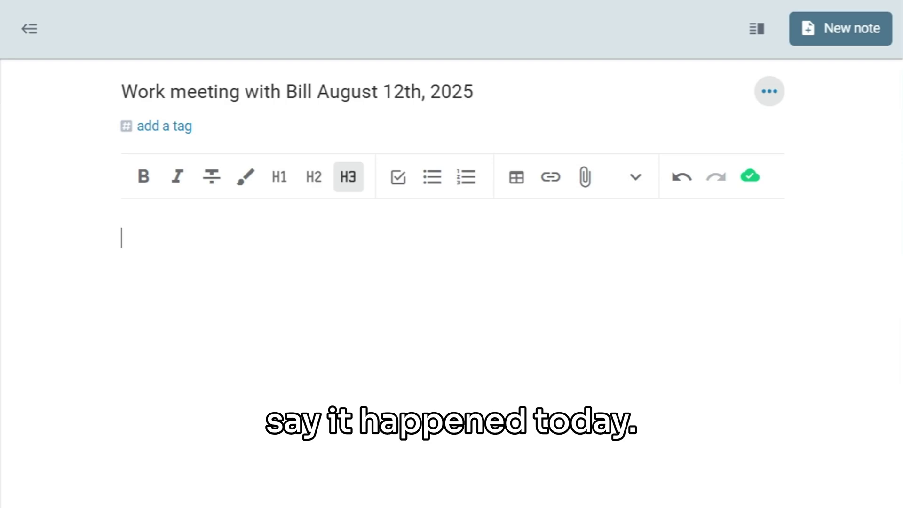
text(Coffee)
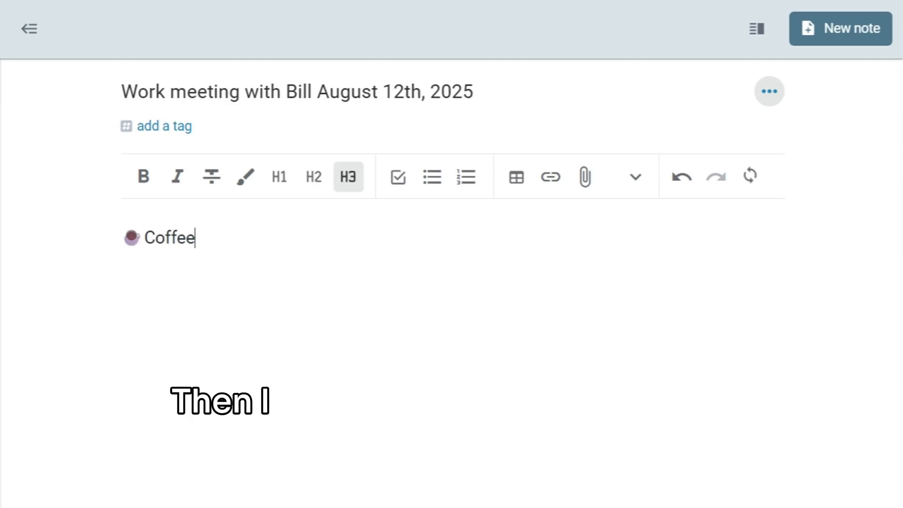
text( with Bill -)
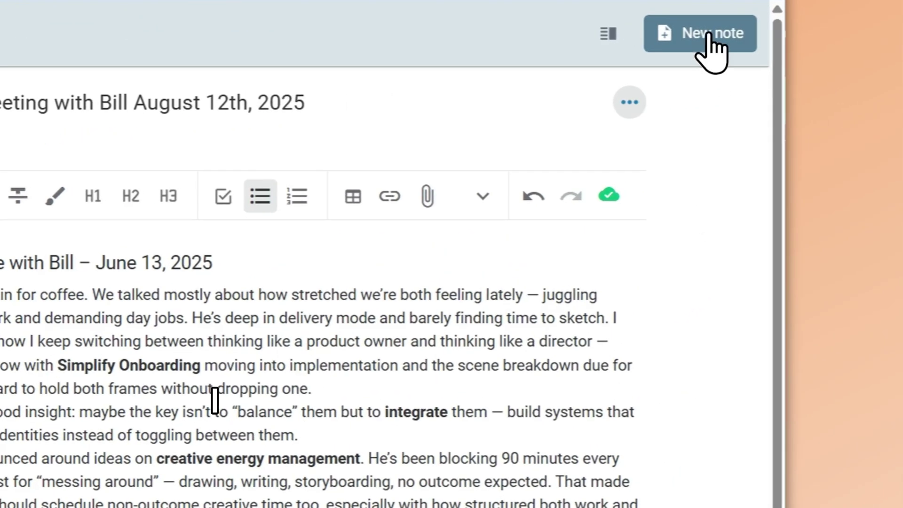
Create a note titled 'Personal meeting with' the person plus today's date, and begin the catch-up write-up.
click(709, 34)
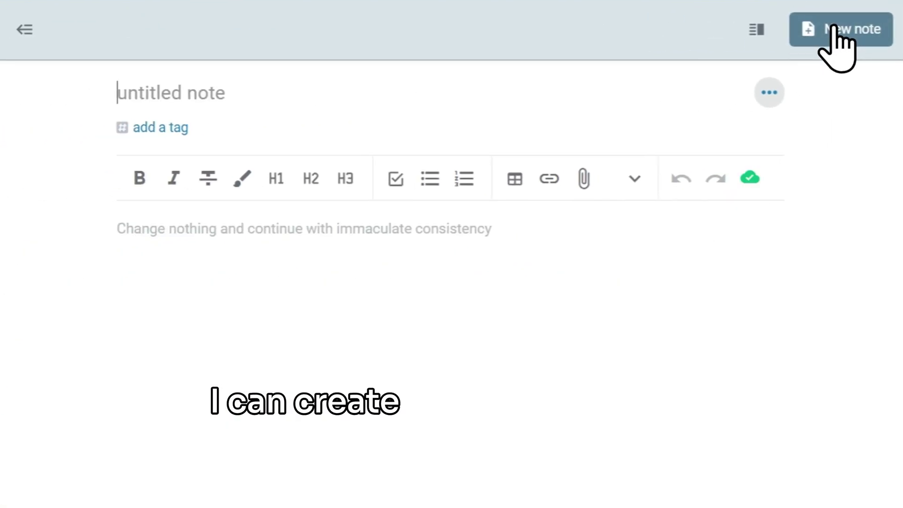
text(Personal meeting with Bill {toda)
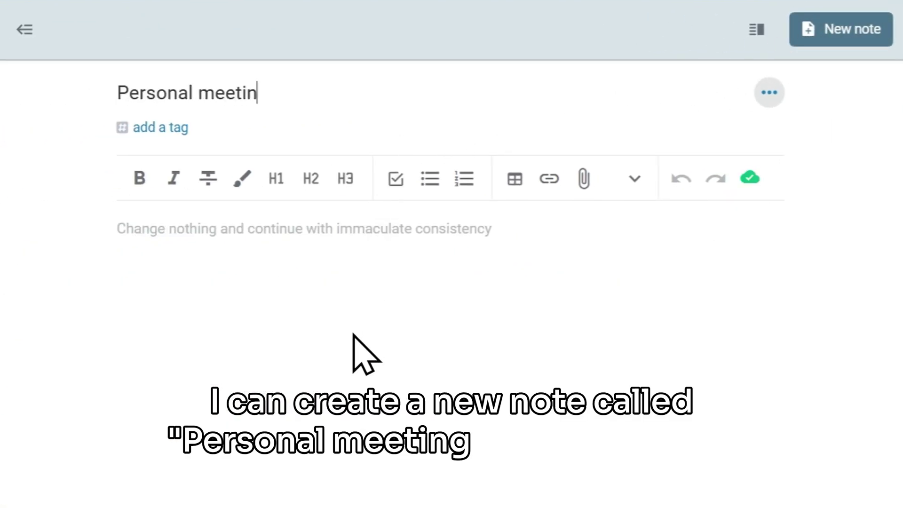
key(Return)
key(Return)
text(Caught up)
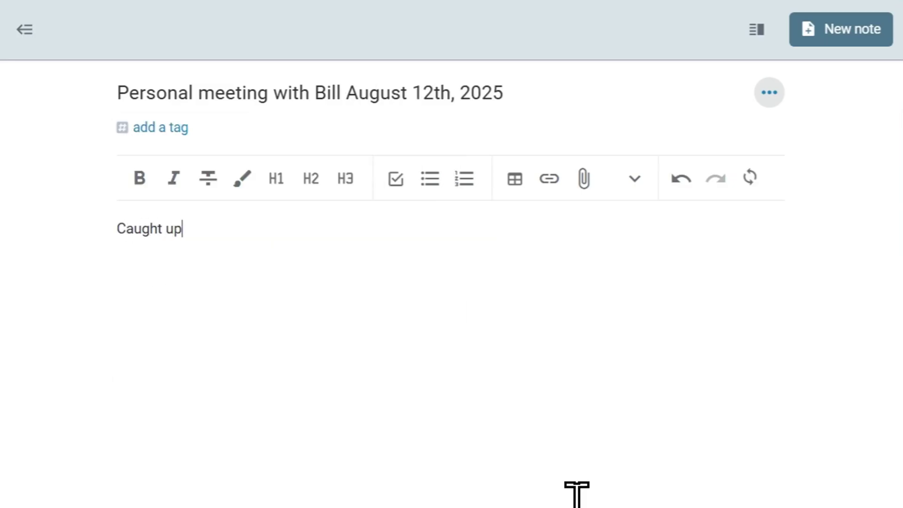
text( with Bill over drinks toni)
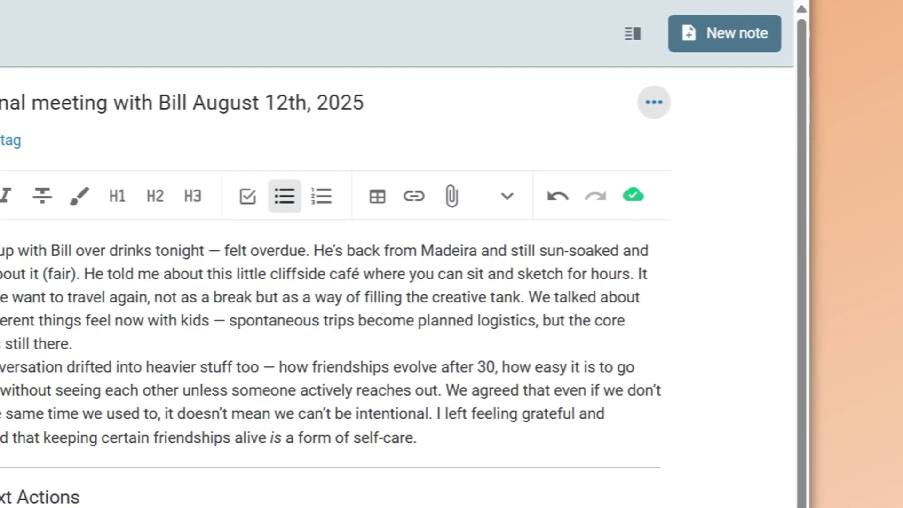
Create a dated 'Personal meeting with' note for her, tagged with her name, 2-interests/personal and 3-ideas/shared-rituals.
click(682, 37)
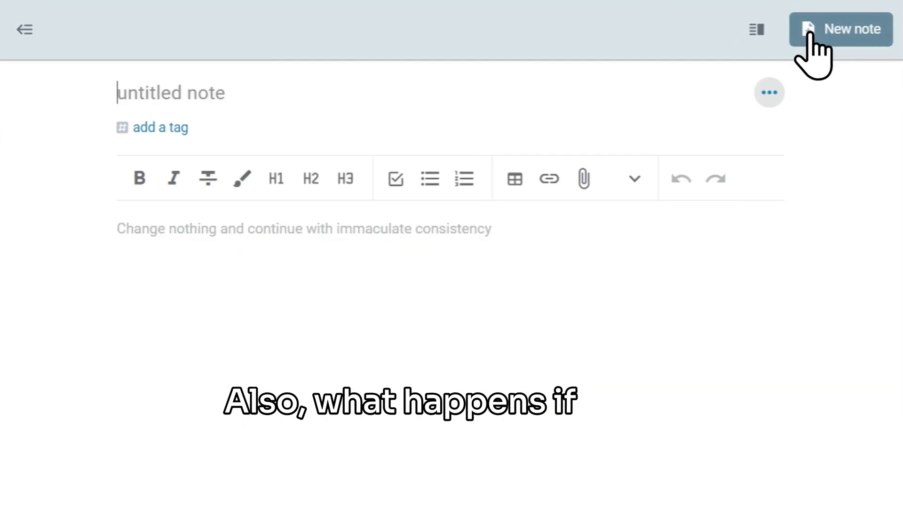
text(Personal meeting with Sara {t)
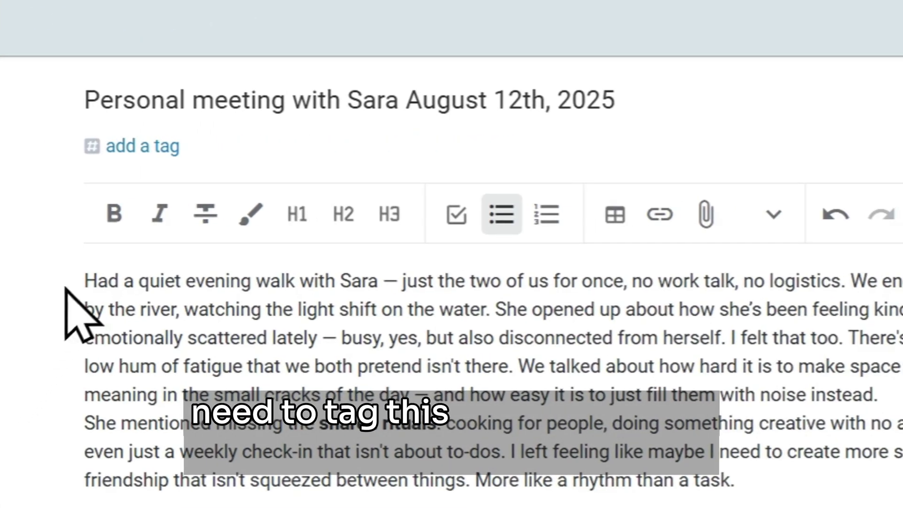
click(146, 153)
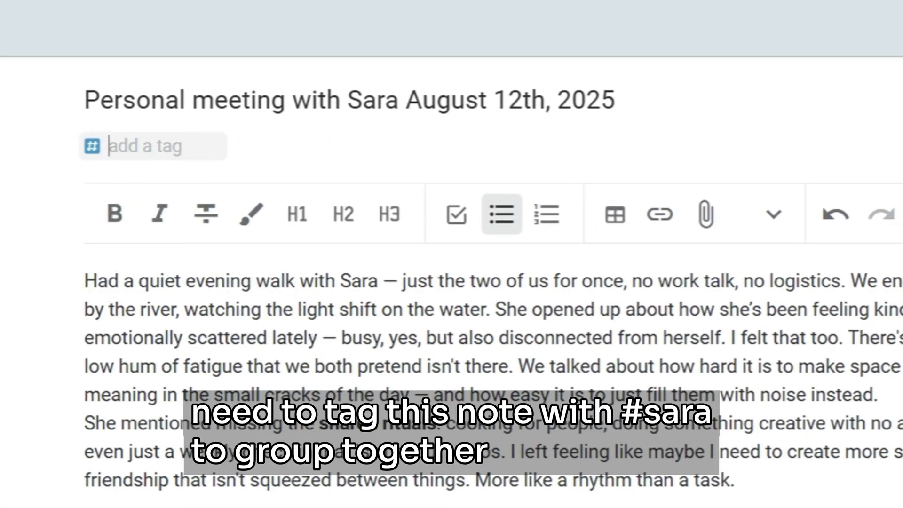
text(sara)
key(Return)
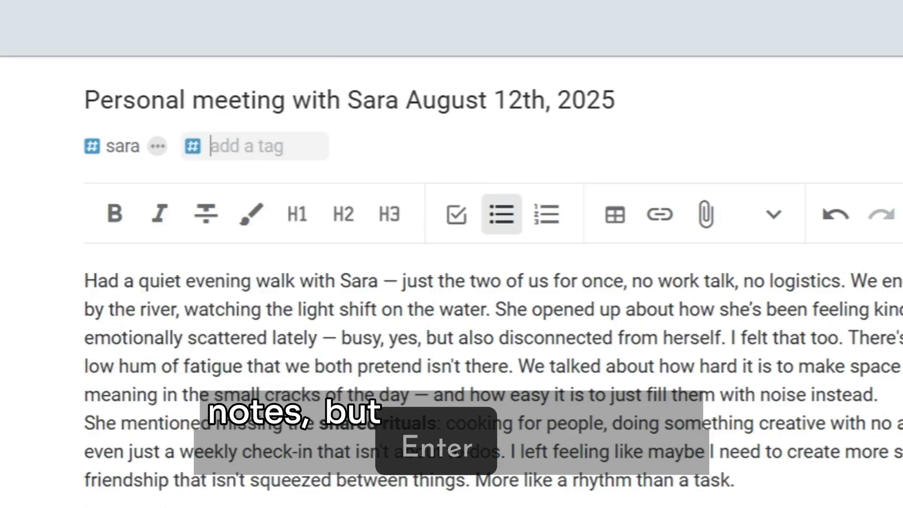
text(perso)
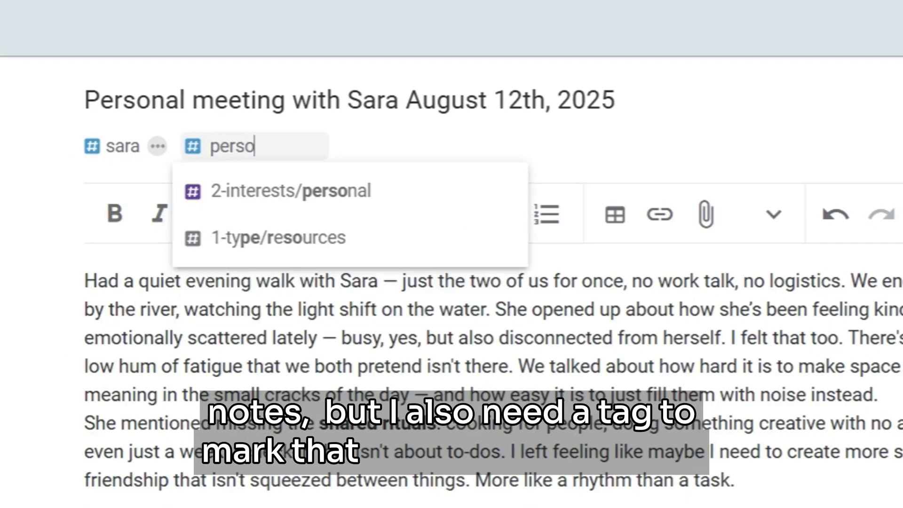
text(nal)
key(Tab)
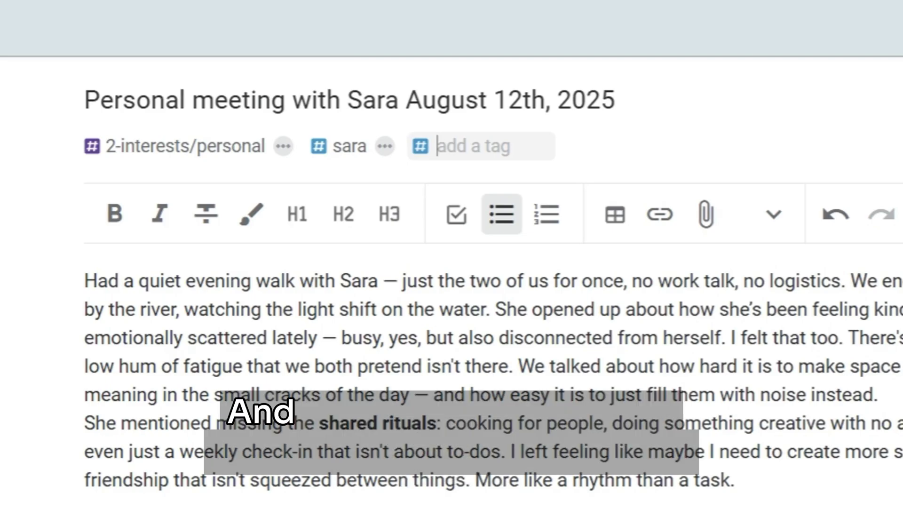
text(3-id)
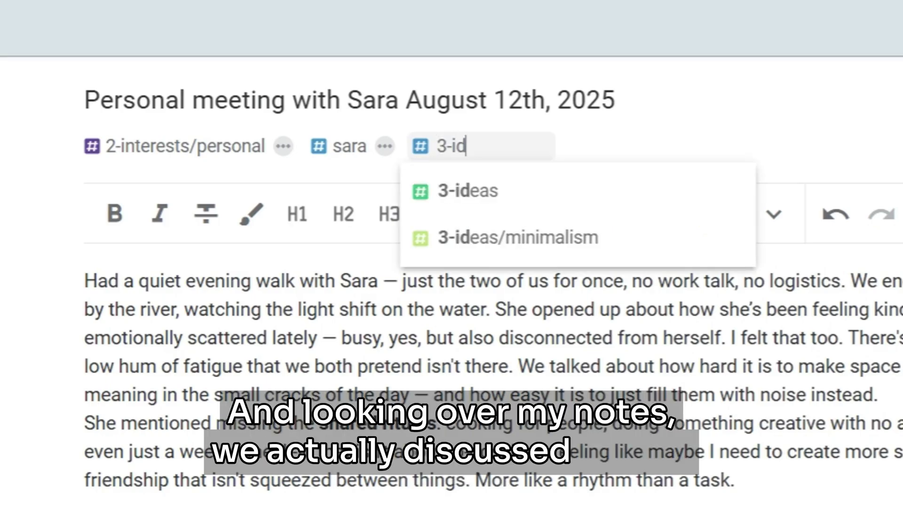
text(eas/)
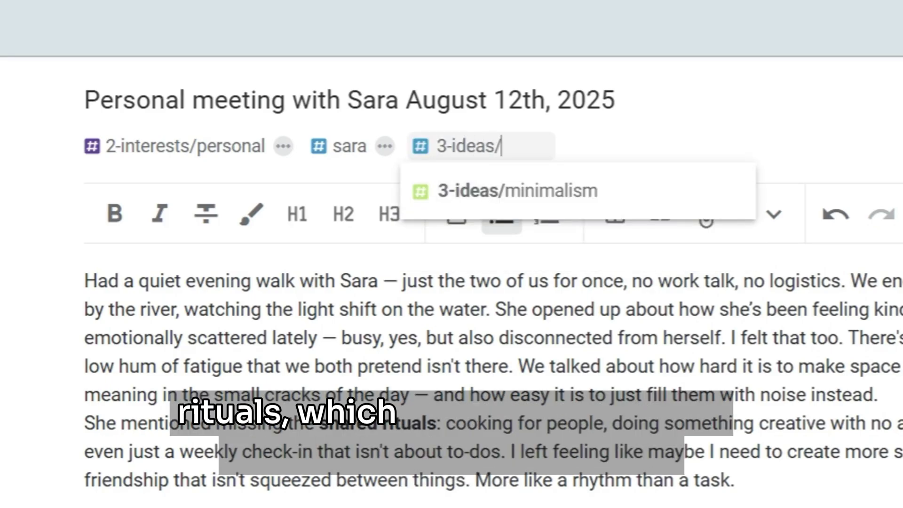
text(shared-rituals)
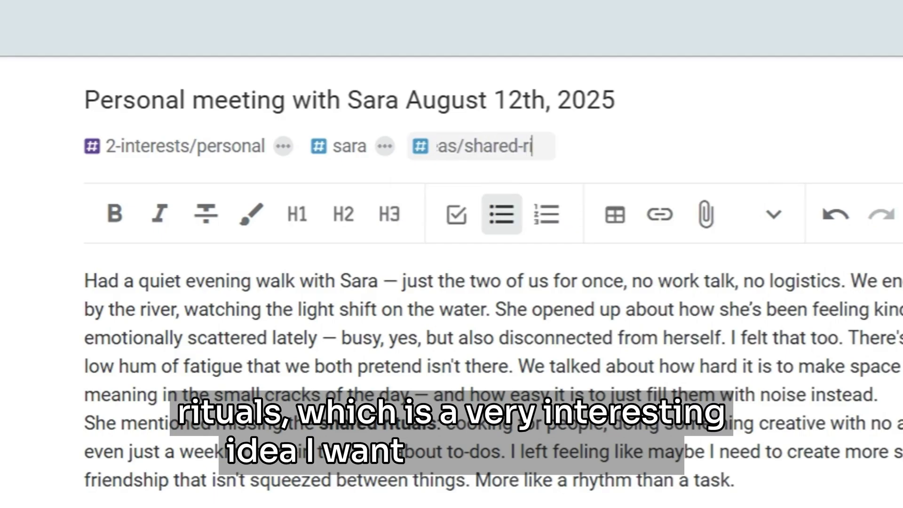
key(Return)
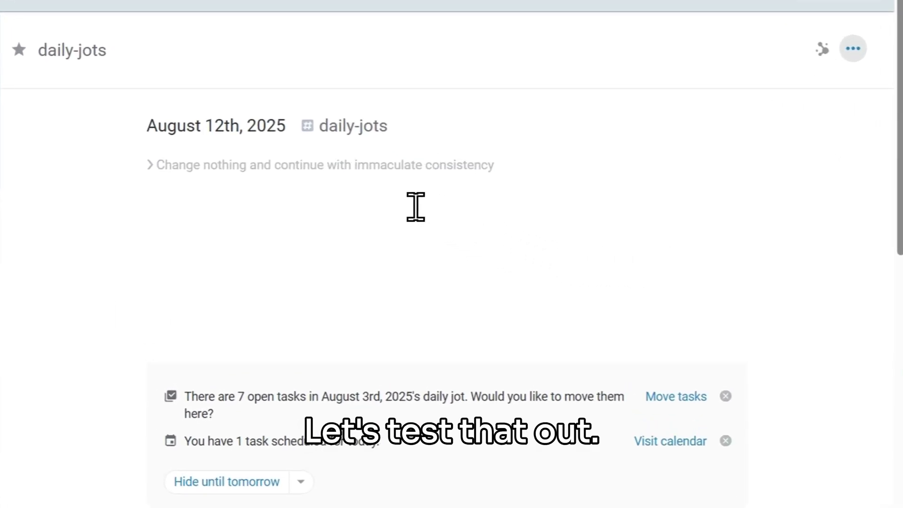
Write the 'Personal meeting with … at 9 am' heading and paste the evening-walk notes beneath it.
click(419, 209)
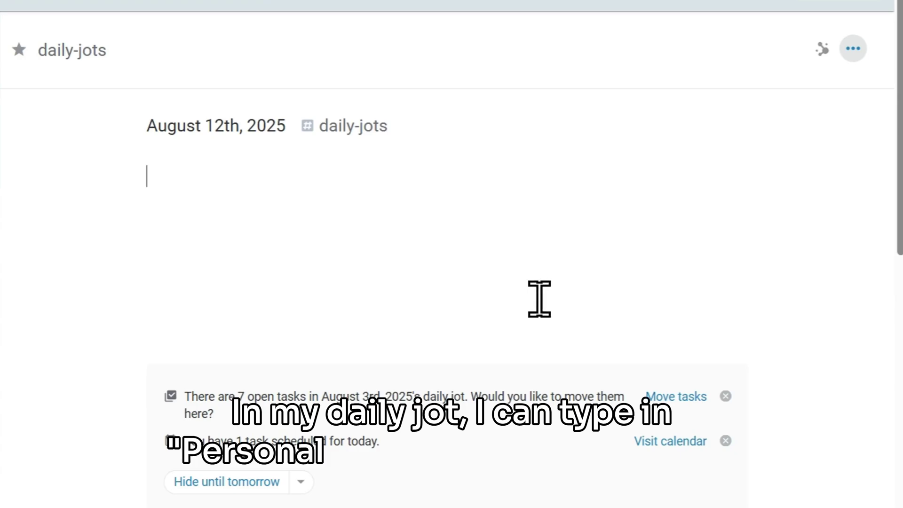
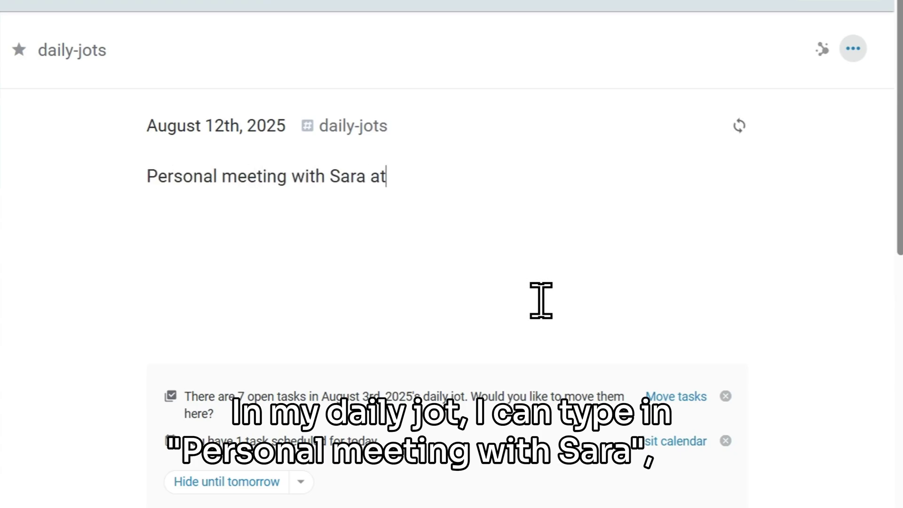
text( 9 am)
key(Return)
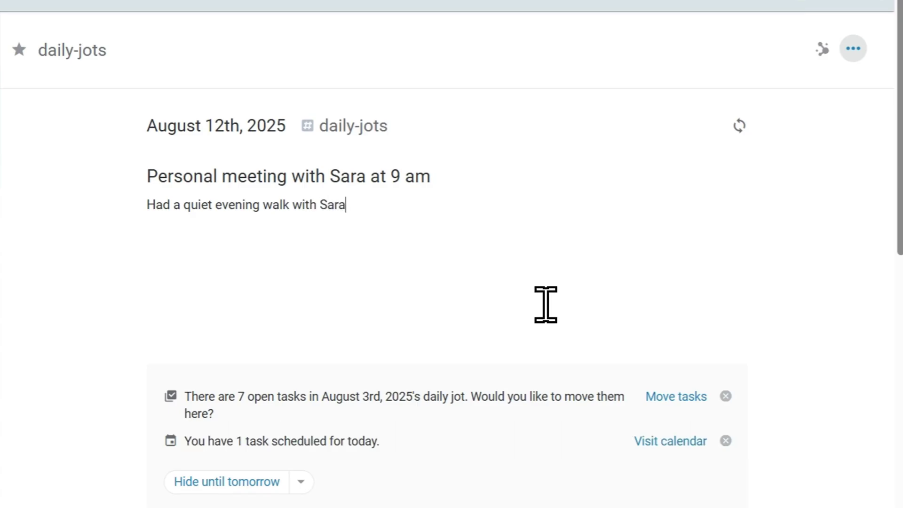
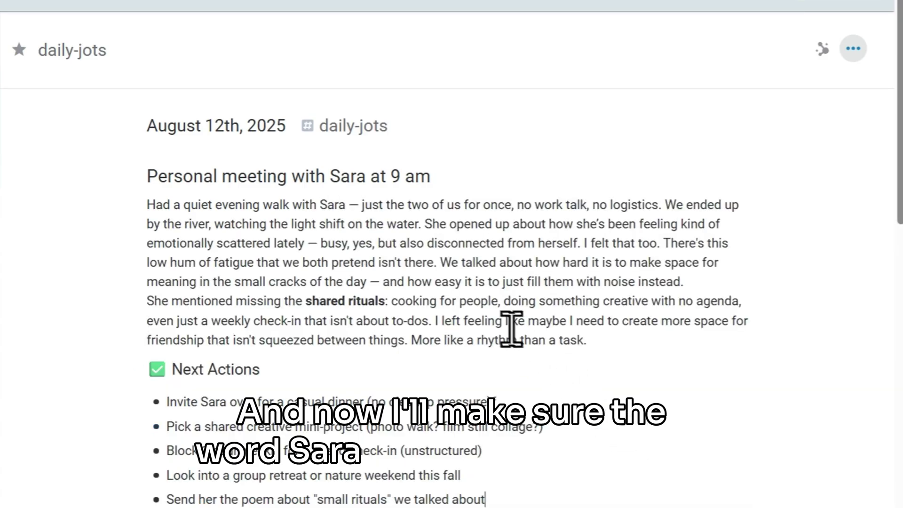
Turn the person's name in the 9 am heading into a link to their note.
double_click(357, 181)
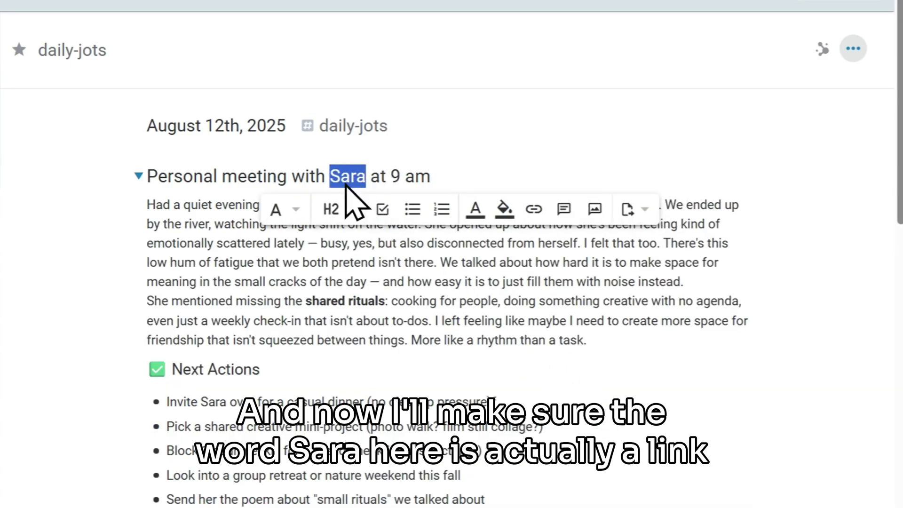
text(@/)
key(Return)
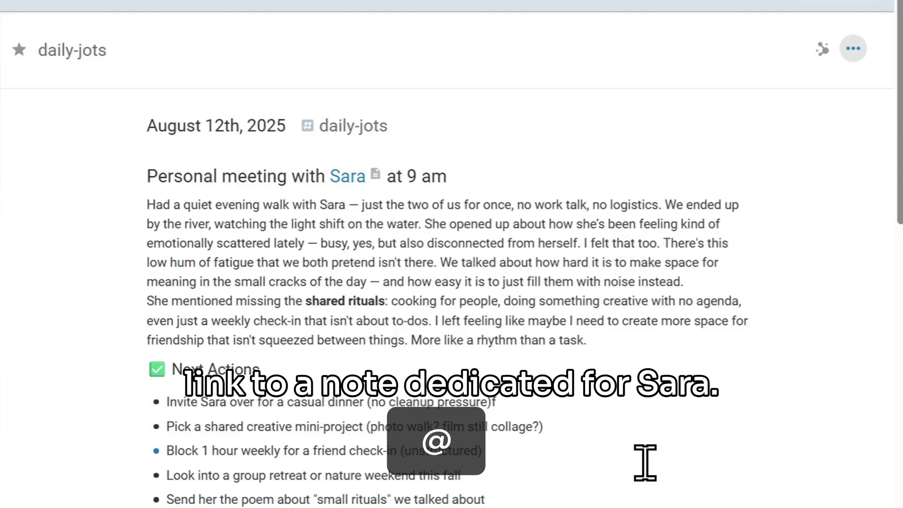
Collapse the 9 am entry and review the person's backlinks to the August 3rd one-on-one notes.
click(137, 176)
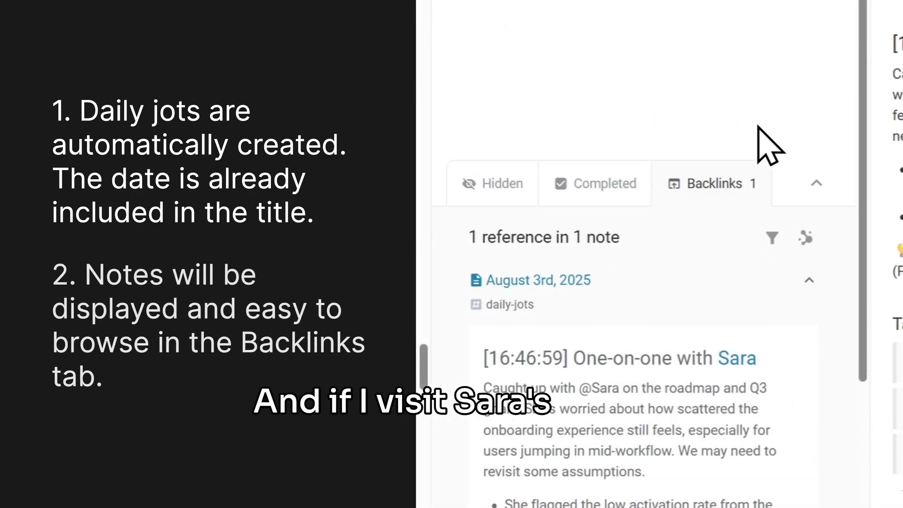
scroll(757, 127, down, 3)
scroll(758, 132, down, 5)
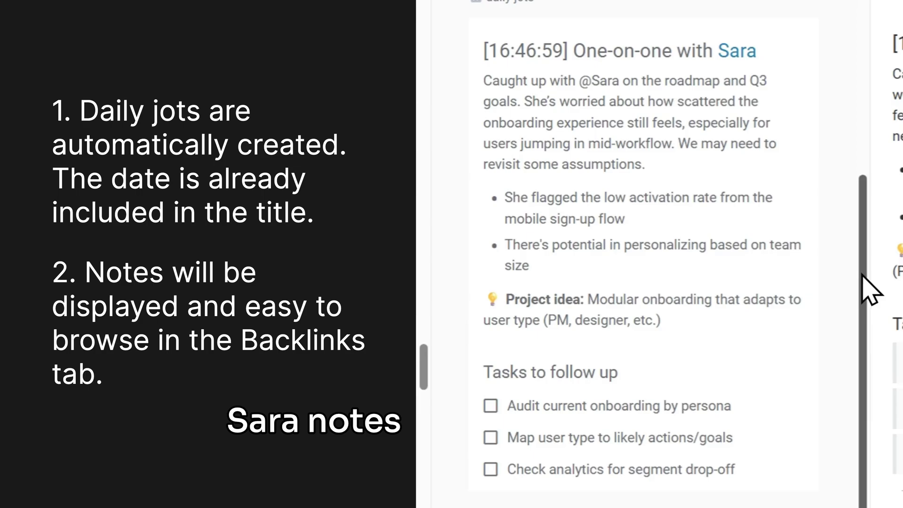
scroll(862, 280, up, 1)
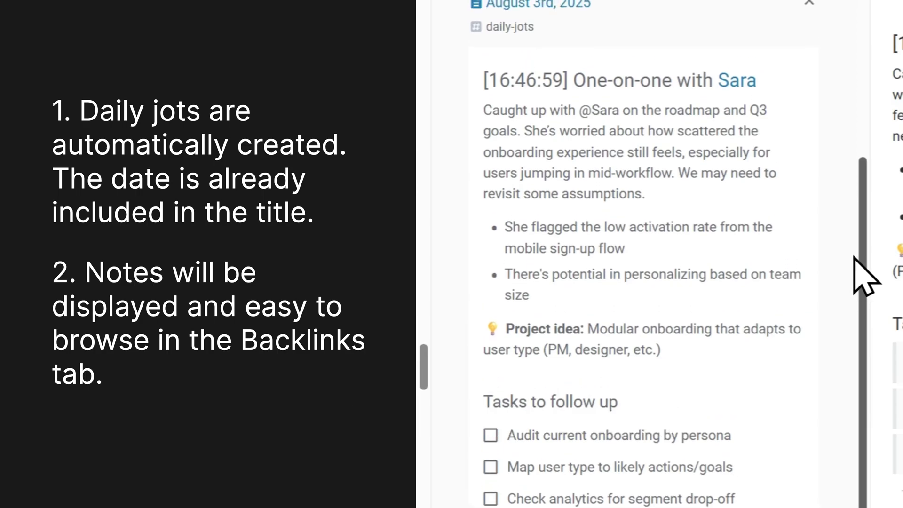
text(Personal meeting with @Bill)
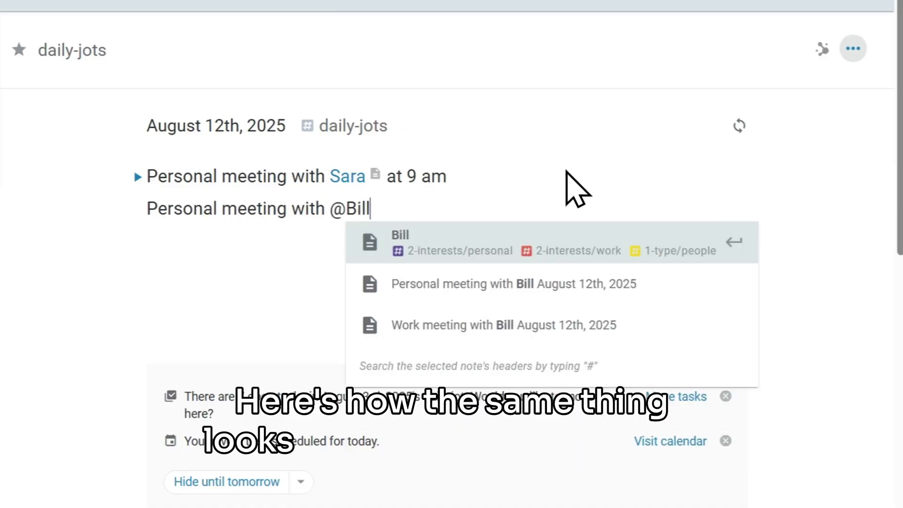
key(Return)
text(at 12:30 pm)
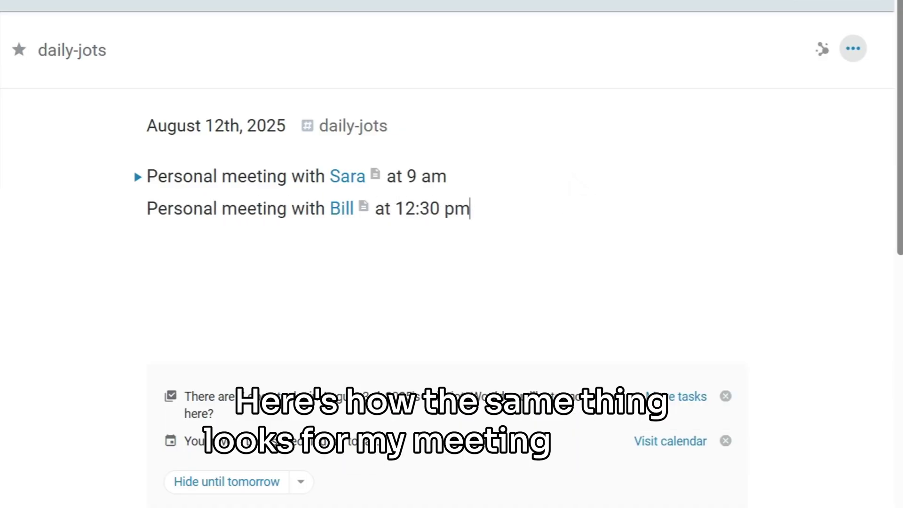
key(Return)
text(Caught up with Bill over drinks tonight)
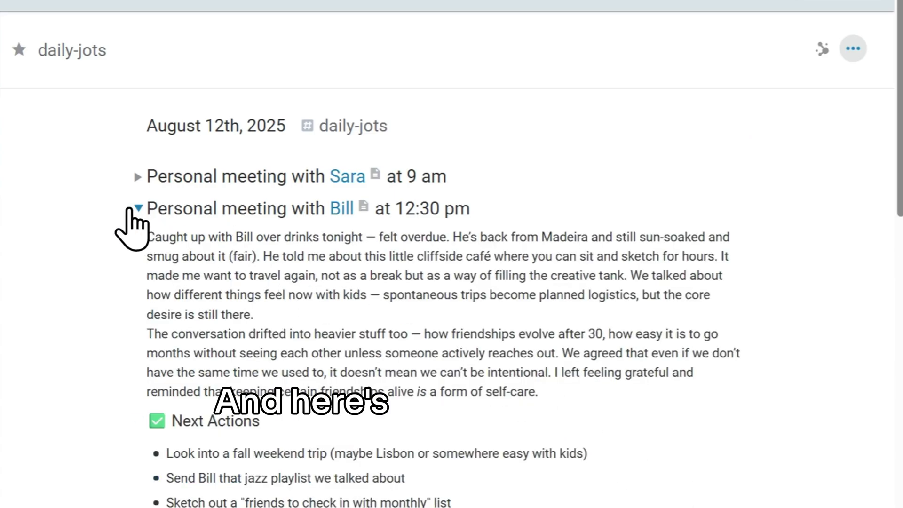
click(131, 208)
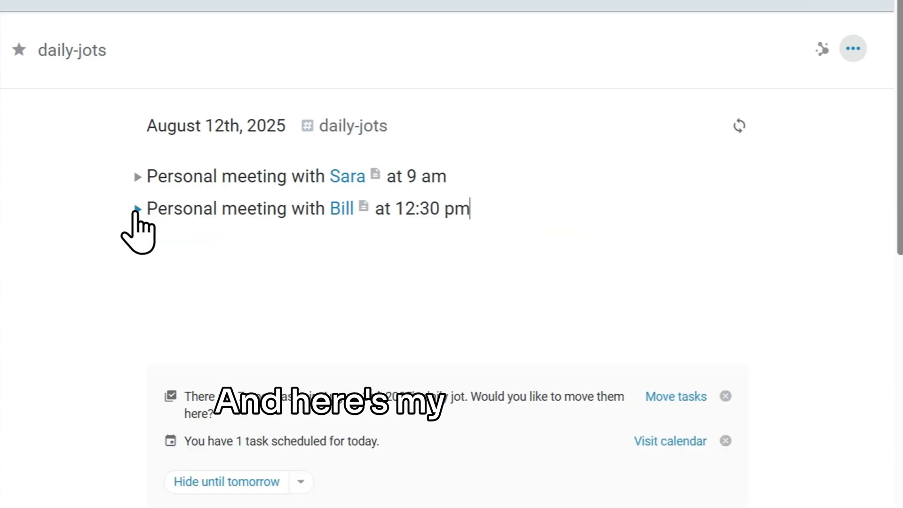
click(614, 296)
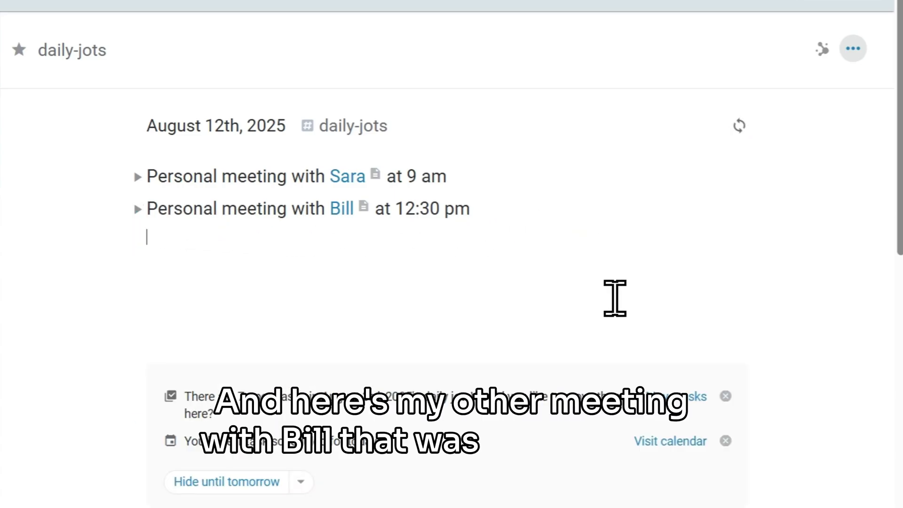
text(Work meeting with @Bill)
key(Return)
text(at /now)
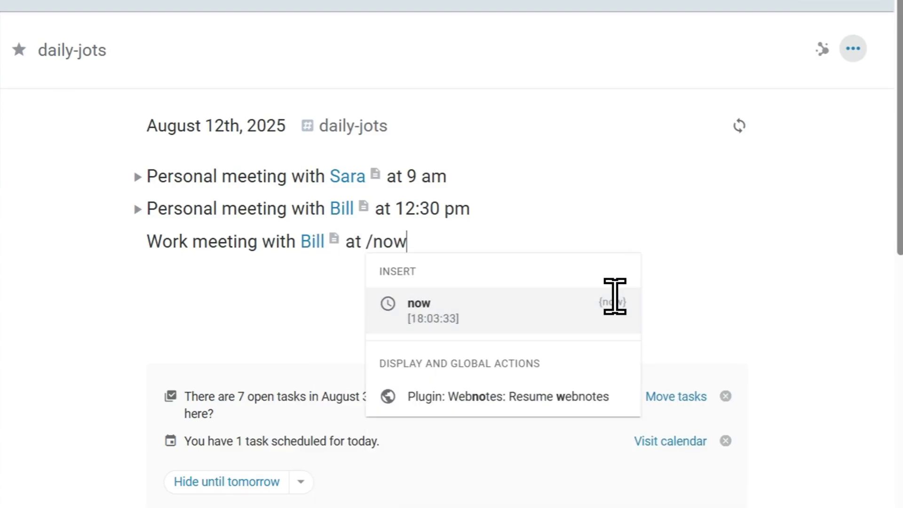
key(Return)
key(Return)
text(Met Bill again for coffee. We talked mostly about how stretched we’re both feeling lately — juggling)
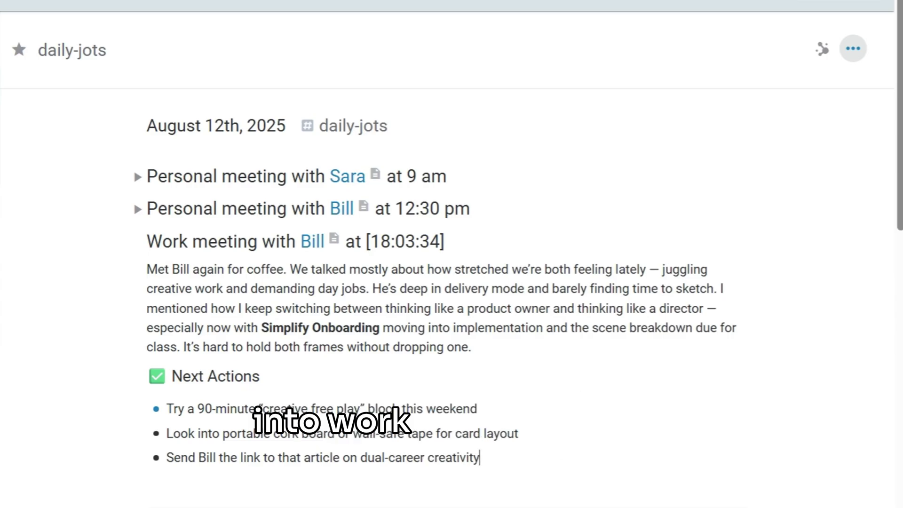
text(@/)
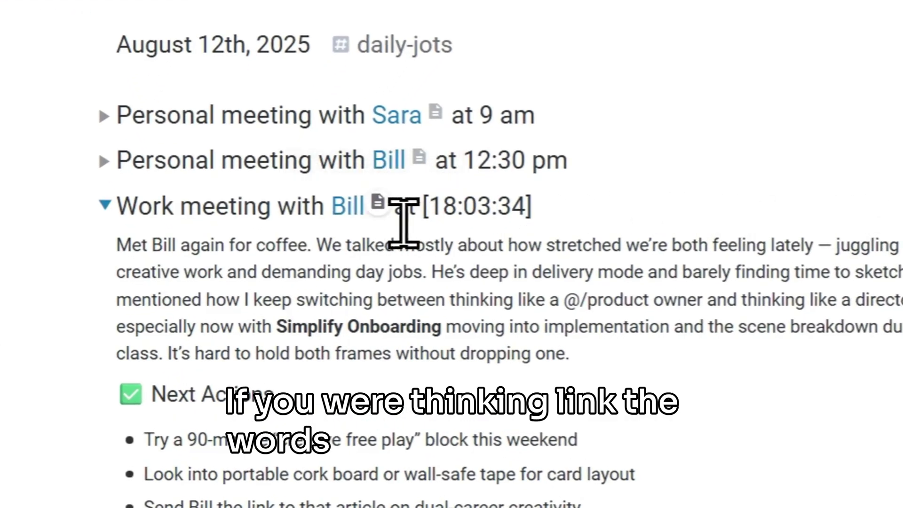
Link 'Work meeting' in the Work meeting heading to a new Work meeting note.
drag(273, 210, 117, 212)
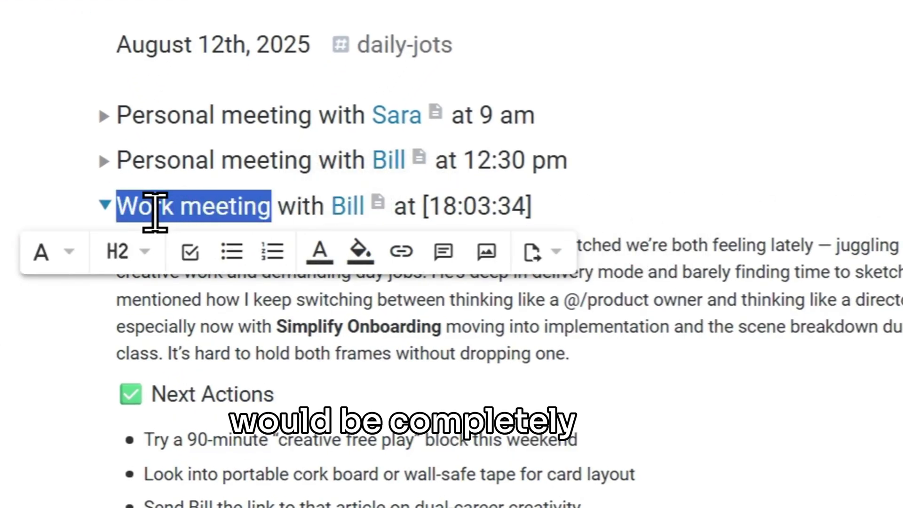
text([[)
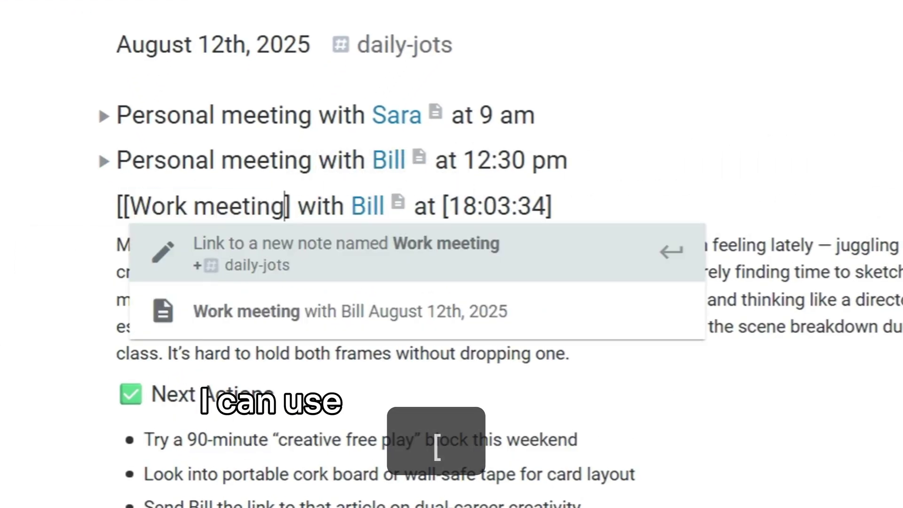
key(Return)
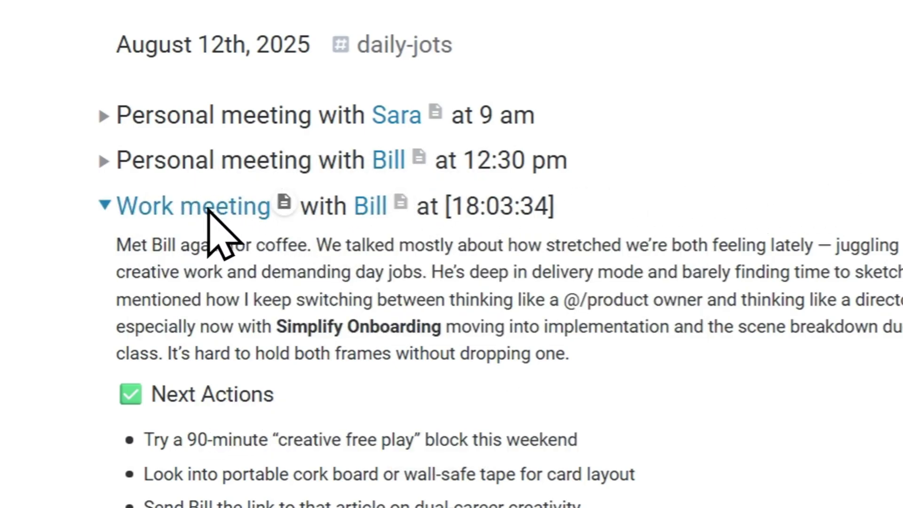
Link 'Personal meeting' on both personal-meeting headings to the Personal meeting note.
click(294, 207)
key(Up)
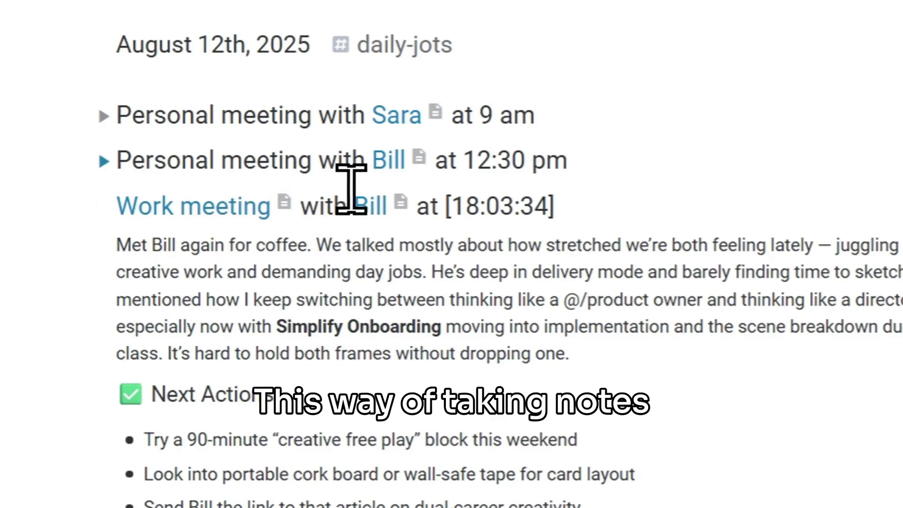
key(Up)
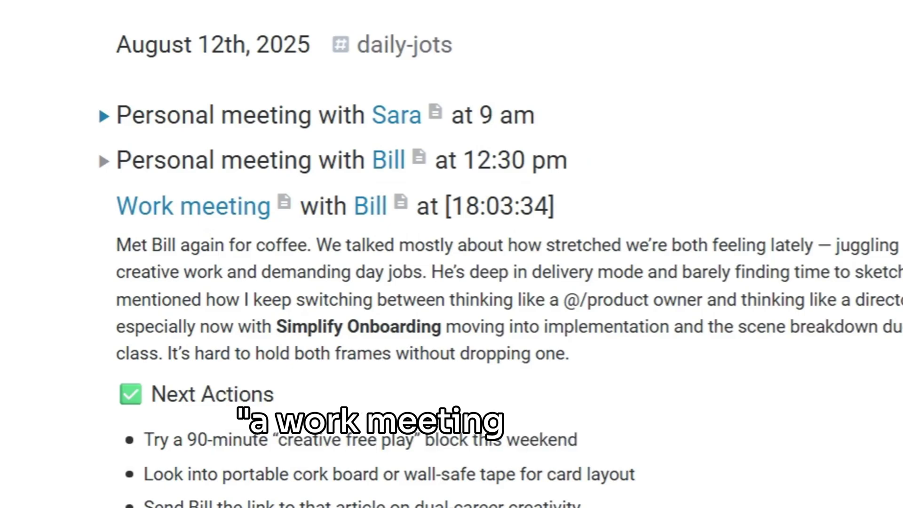
drag(314, 163, 118, 163)
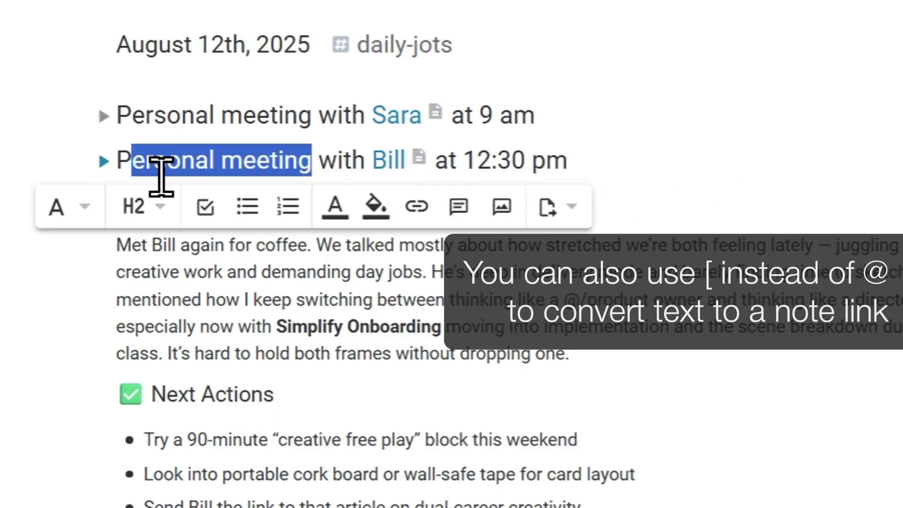
text([[)
key(Return)
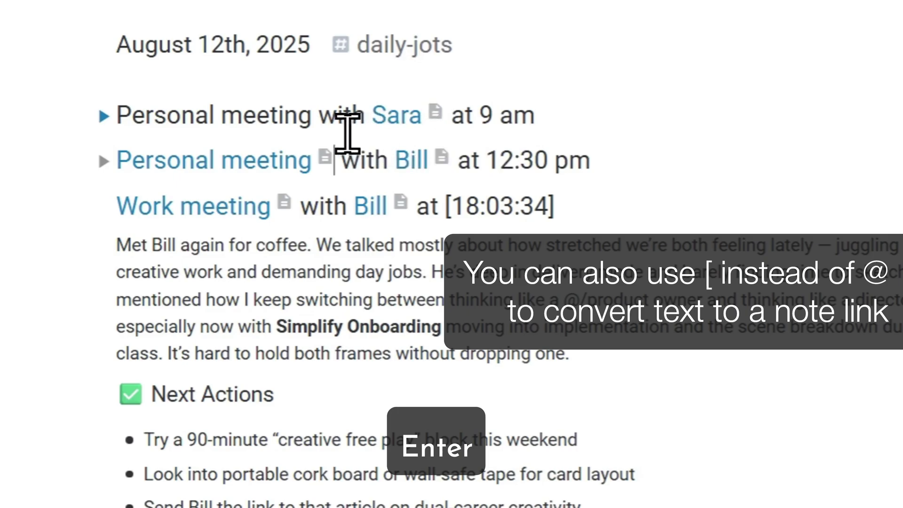
drag(314, 118, 162, 121)
text([[)
key(Return)
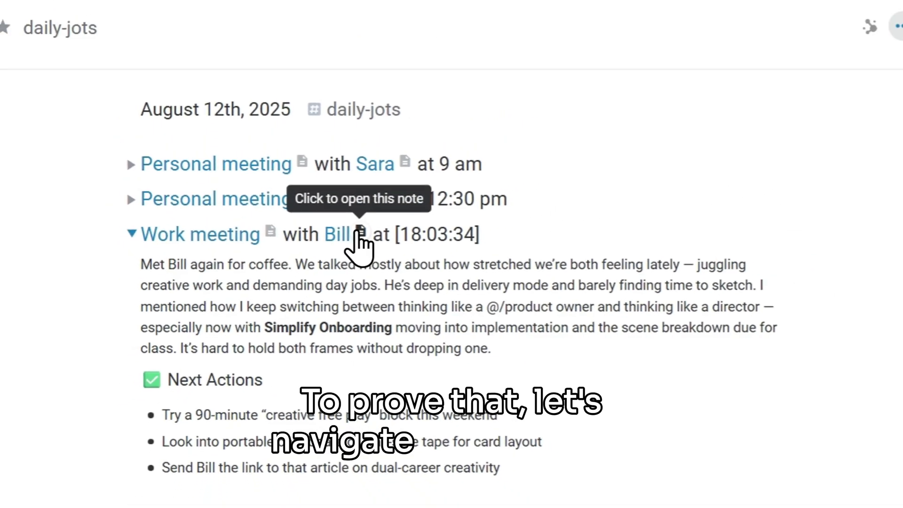
Open the person's note and scroll to its Backlinks section.
click(360, 232)
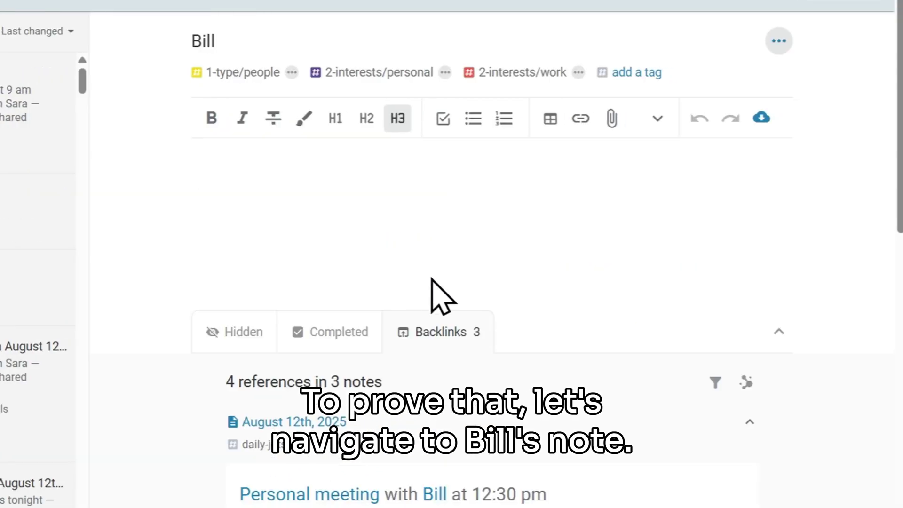
scroll(595, 373, down, 8)
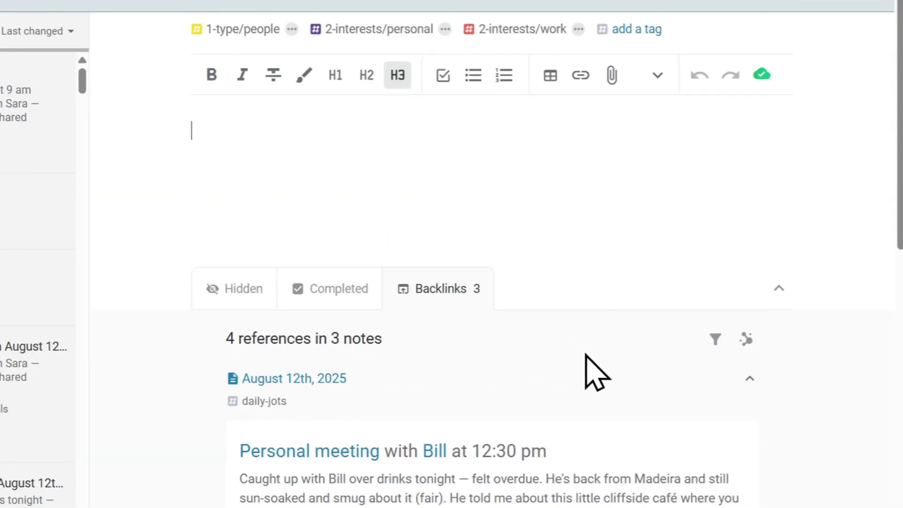
scroll(719, 226, down, 4)
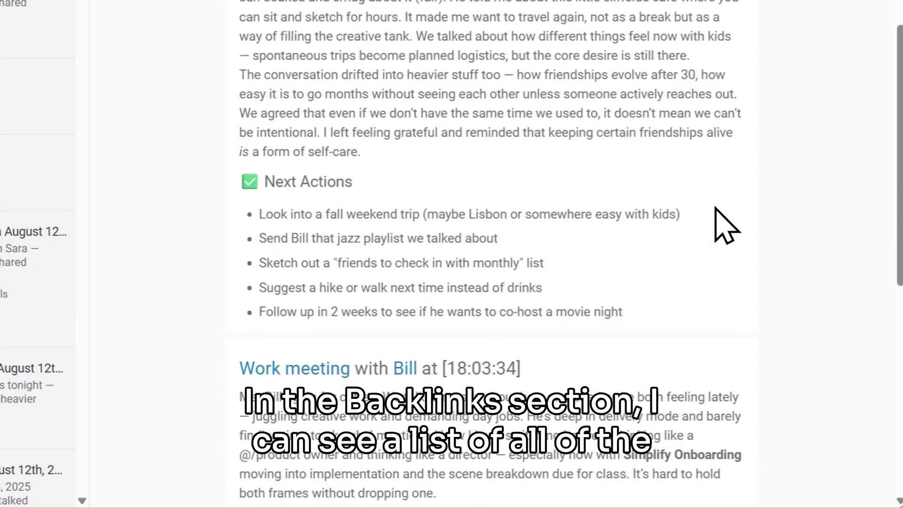
scroll(758, 226, up, 3)
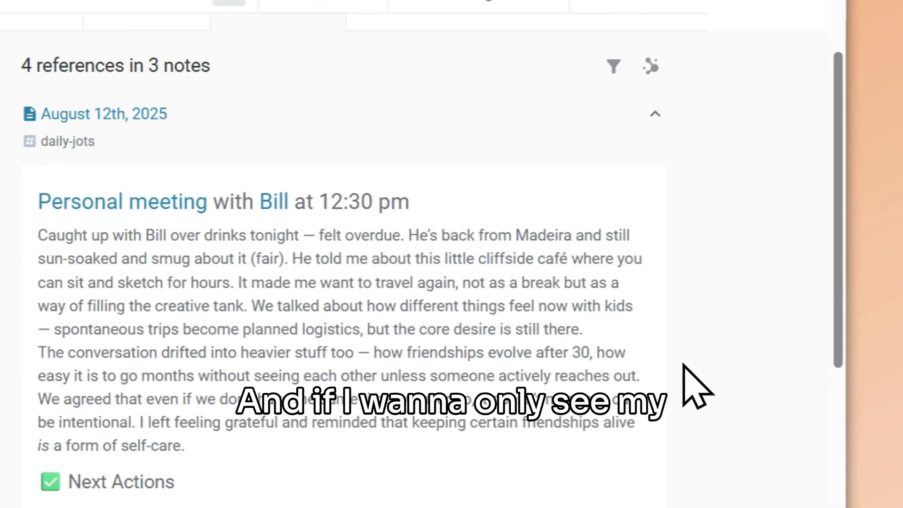
Filter the backlinks to exclude references containing Work meeting, then review the results.
click(609, 67)
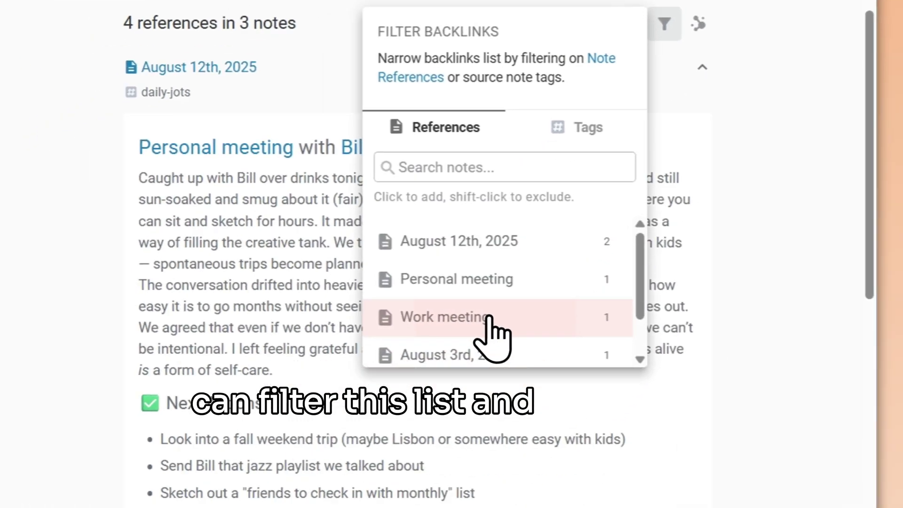
shift+click(413, 387)
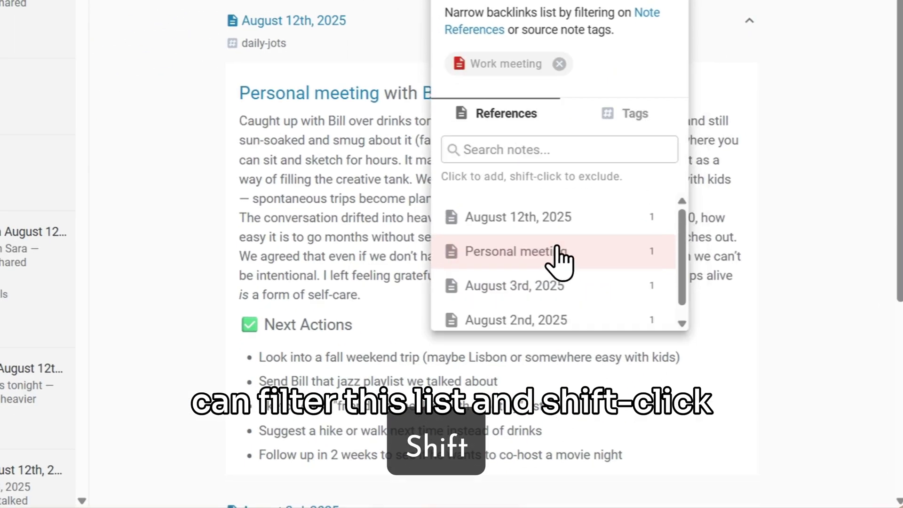
click(710, 13)
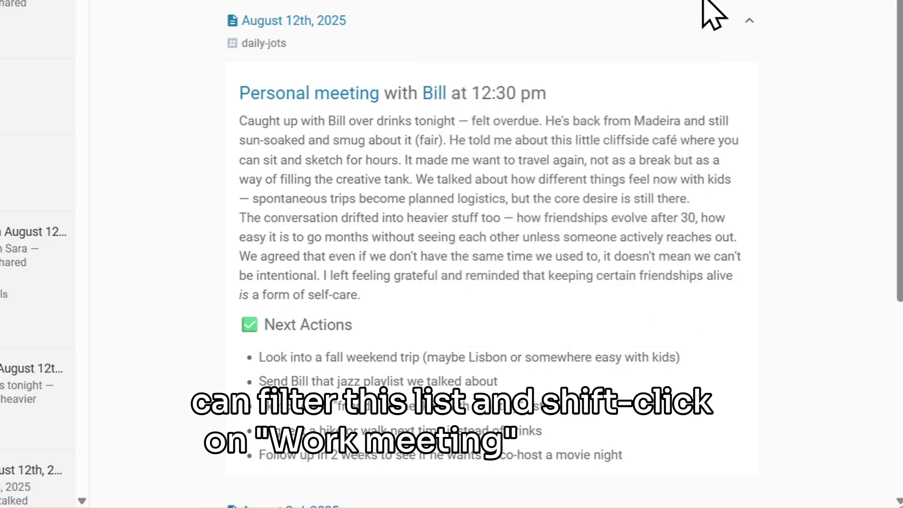
scroll(694, 54, down, 1)
scroll(682, 52, down, 2)
scroll(640, 188, up, 3)
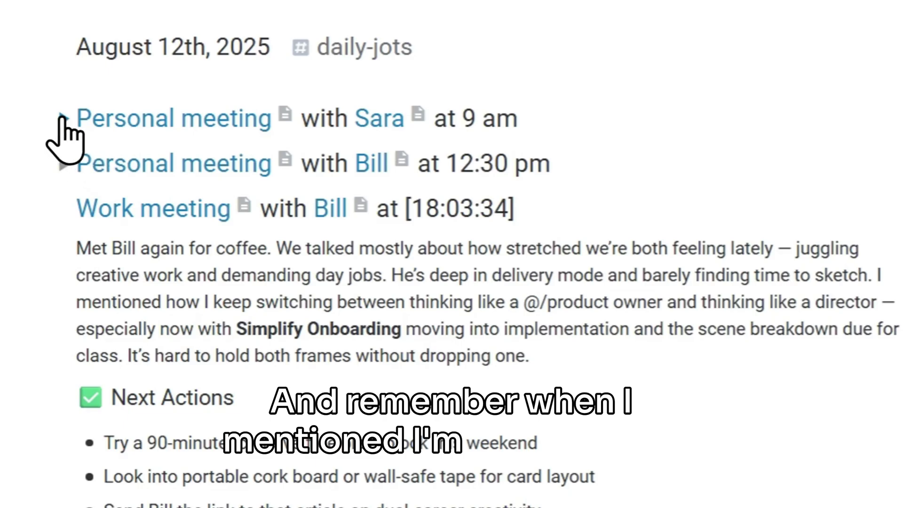
Link 'Shared rituals' in the 9 am entry to a new Shared rituals note and re-collapse the entry.
click(63, 119)
drag(299, 294, 436, 316)
text(@/)
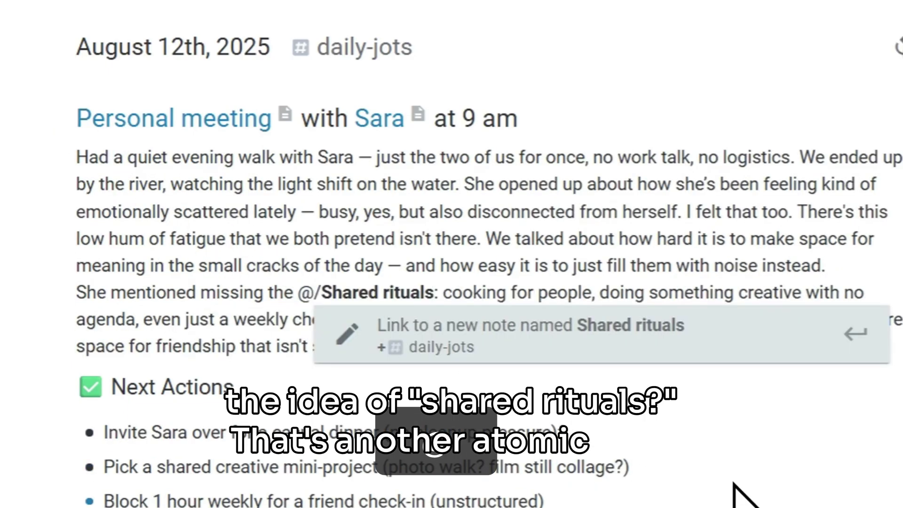
key(Return)
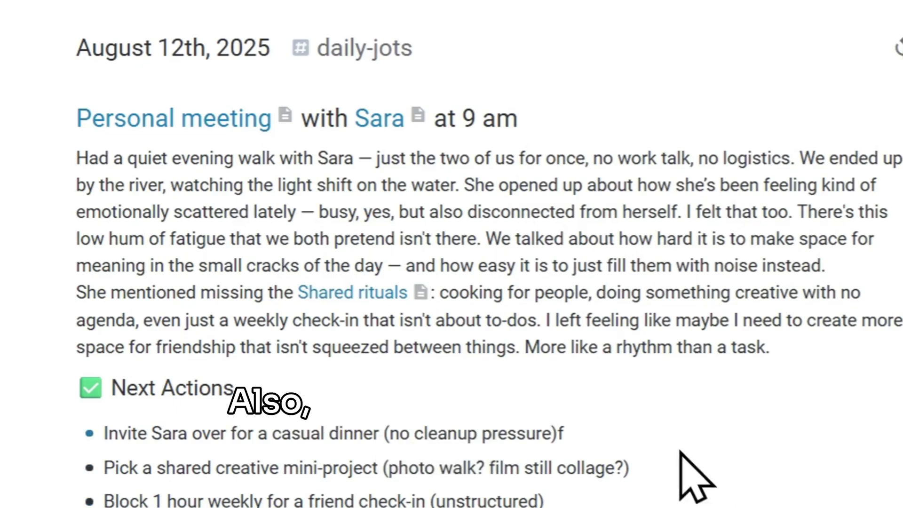
click(64, 118)
scroll(299, 188, down, 2)
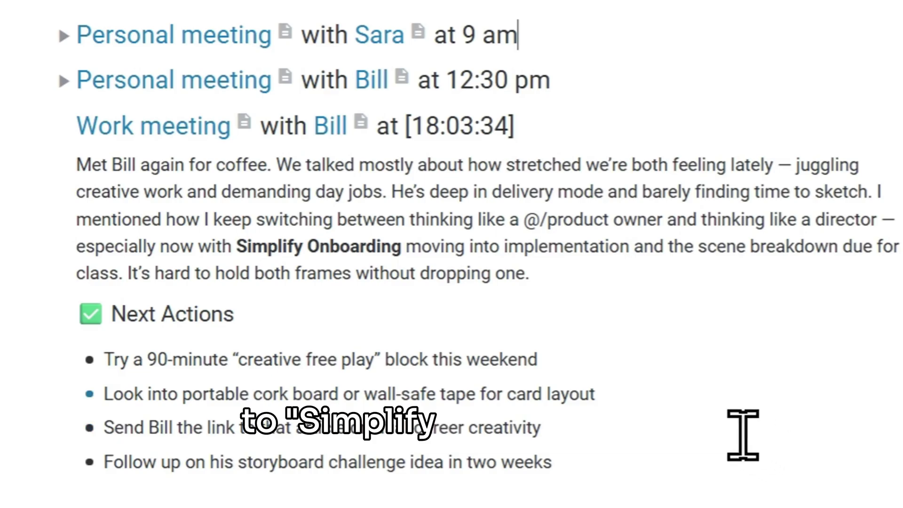
Turn 'Simplify Onboarding' in the Work meeting entry into a link to a new note.
drag(236, 247, 433, 271)
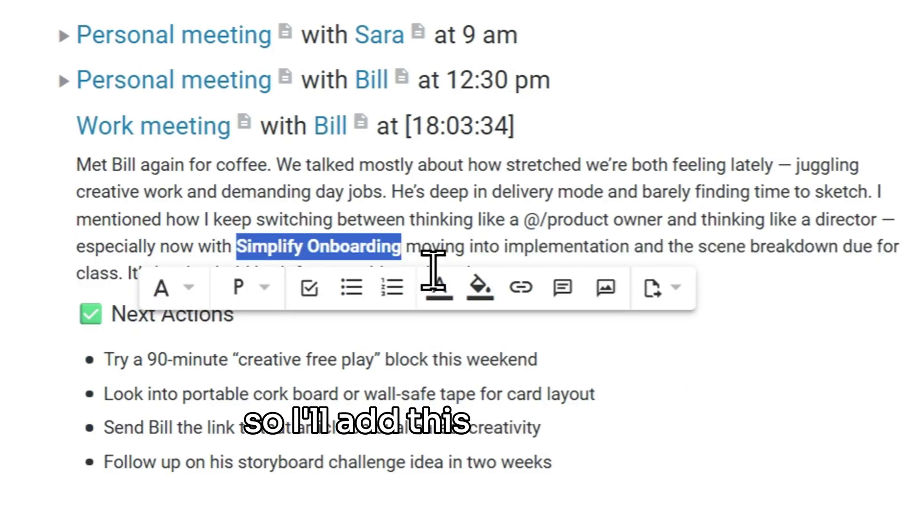
text(@/)
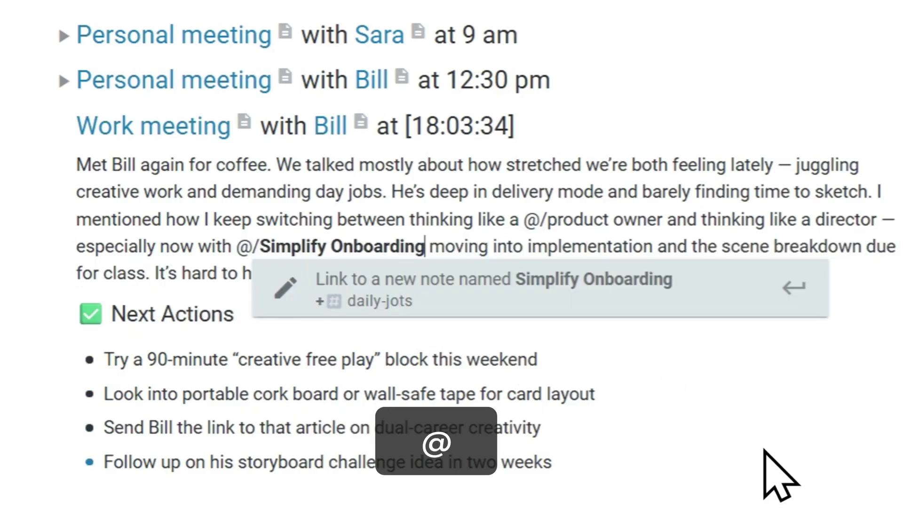
key(Return)
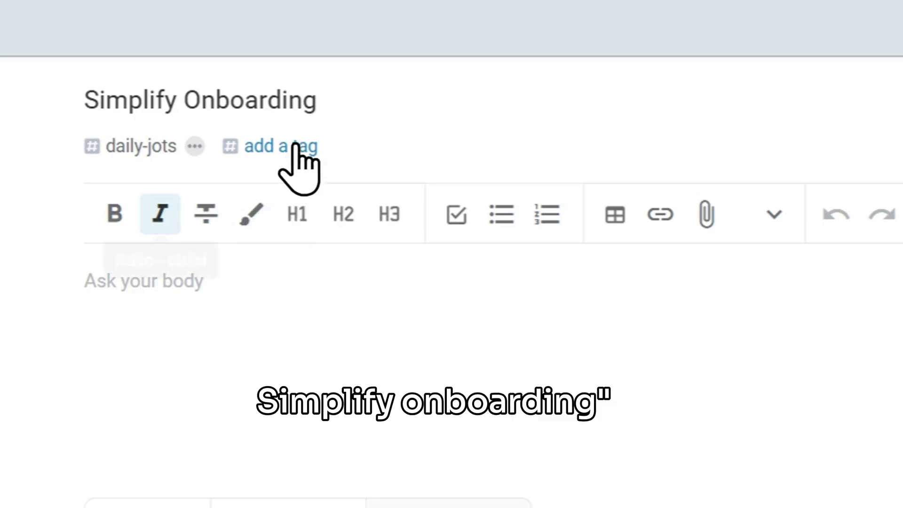
Tag the new Simplify Onboarding note 1-type/projects and 2-interests/work.
click(292, 146)
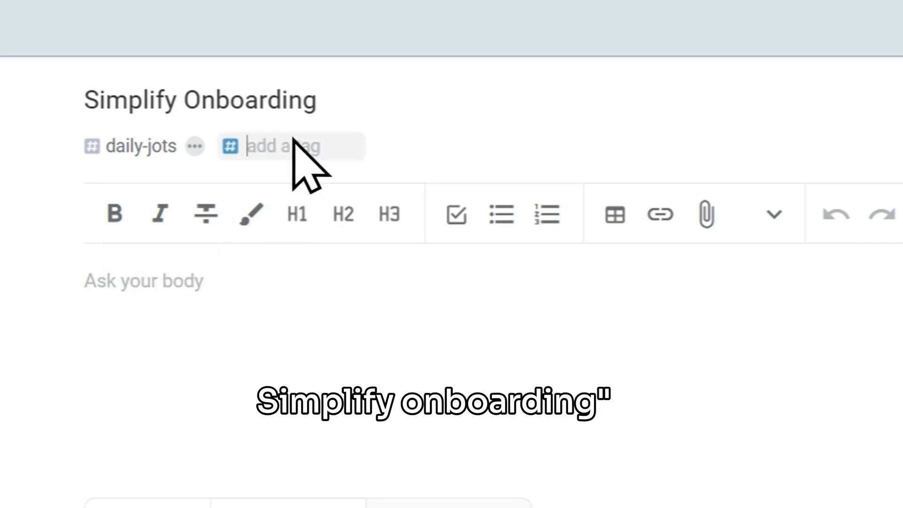
text(project)
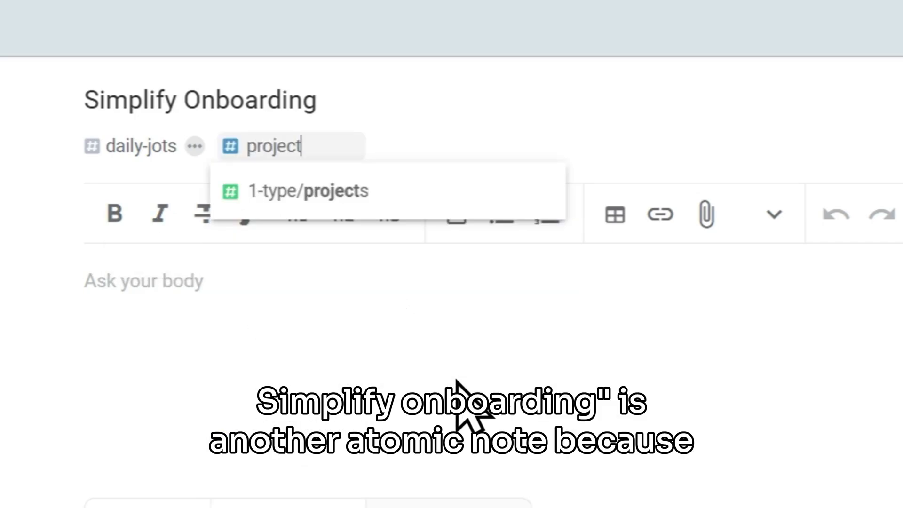
key(Return)
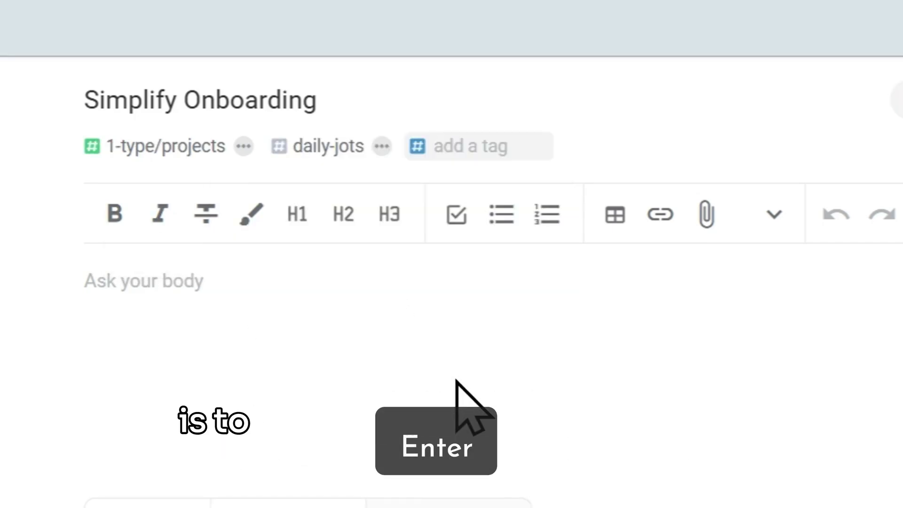
text(work)
key(Return)
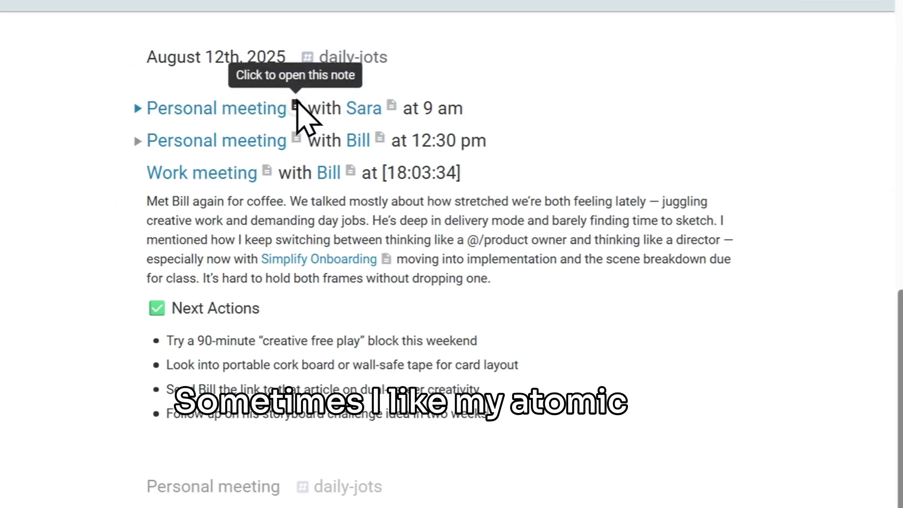
Open the linked Personal meeting note, then the person's note alongside the daily jot.
click(297, 104)
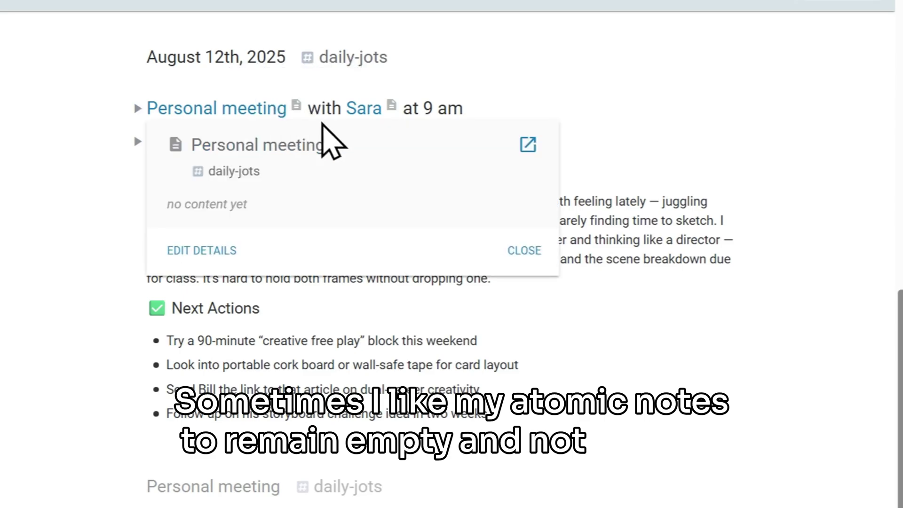
click(526, 143)
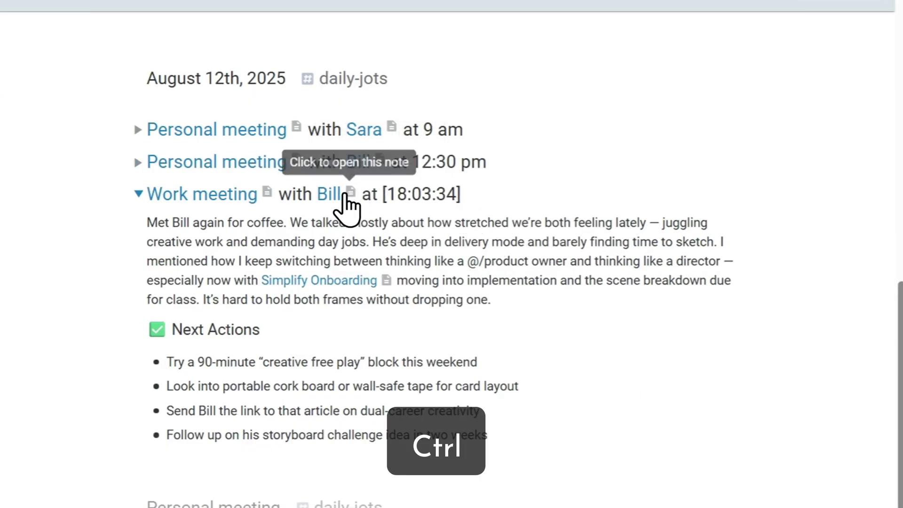
ctrl+click(335, 196)
Move the dual-career article and storyboard-challenge follow-up bullets into the person's note.
drag(52, 501, 591, 155)
drag(46, 501, 584, 221)
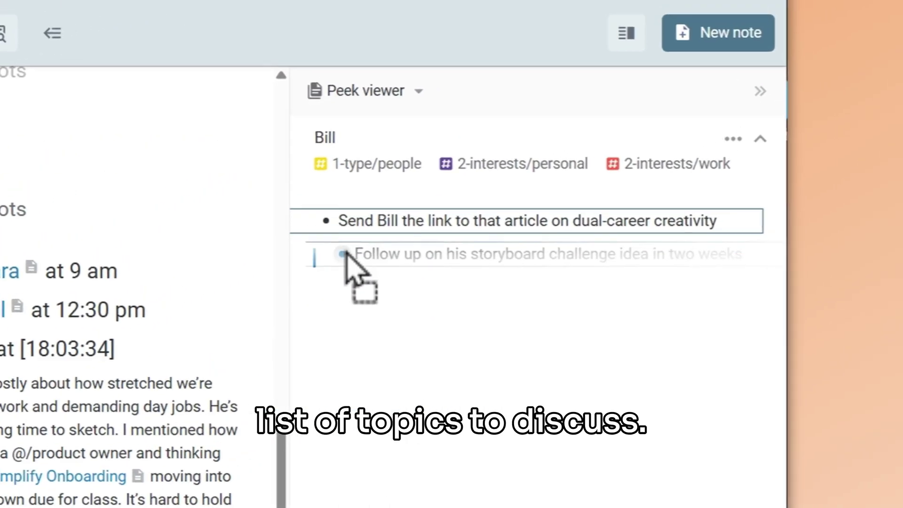
click(395, 323)
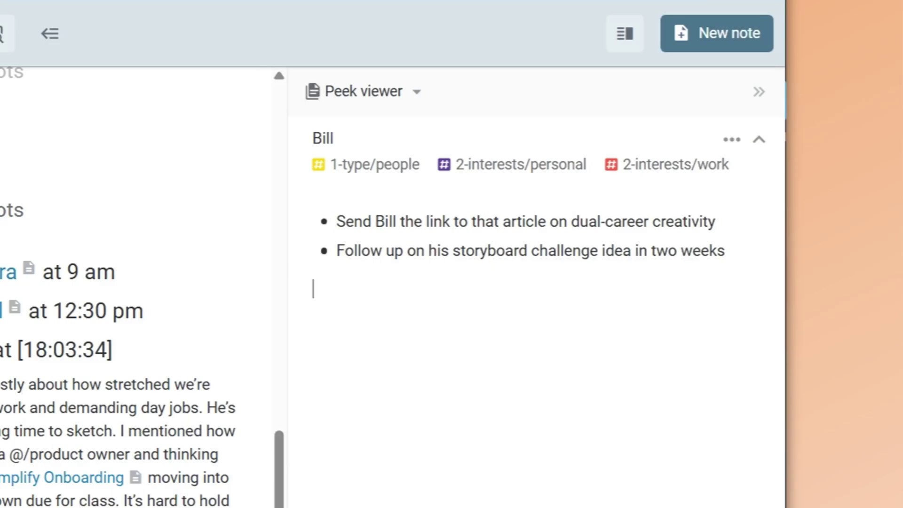